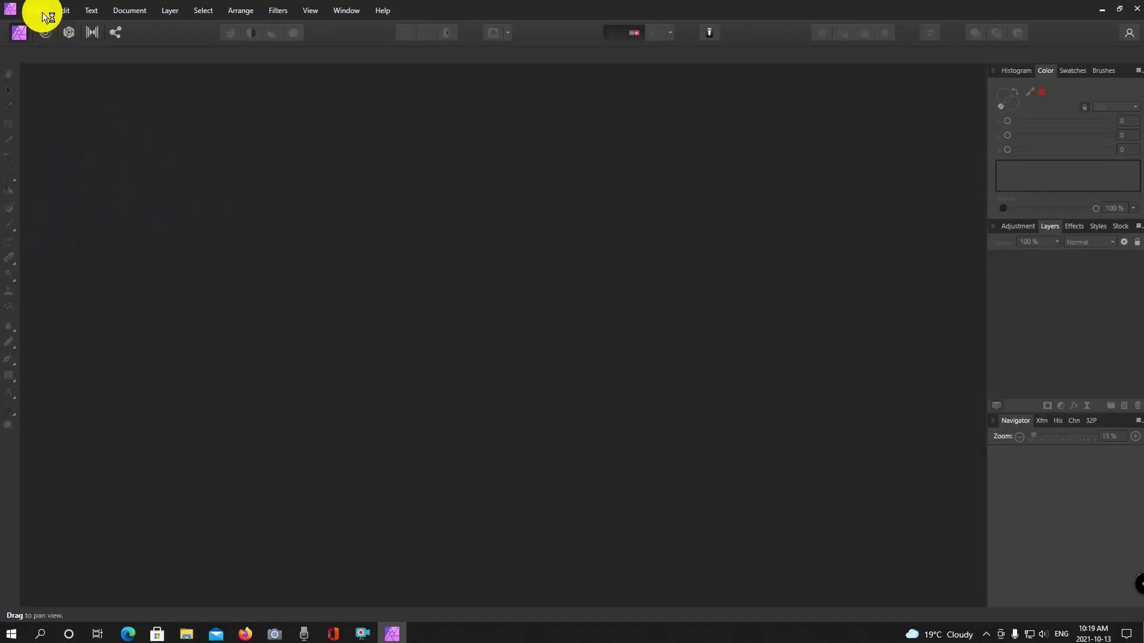
Step: Open the RAW photo DSC01788.ARW into the Develop persona
{"action": "left_click", "coordinate": [36, 10]}
{"action": "left_click", "coordinate": [76, 142]}
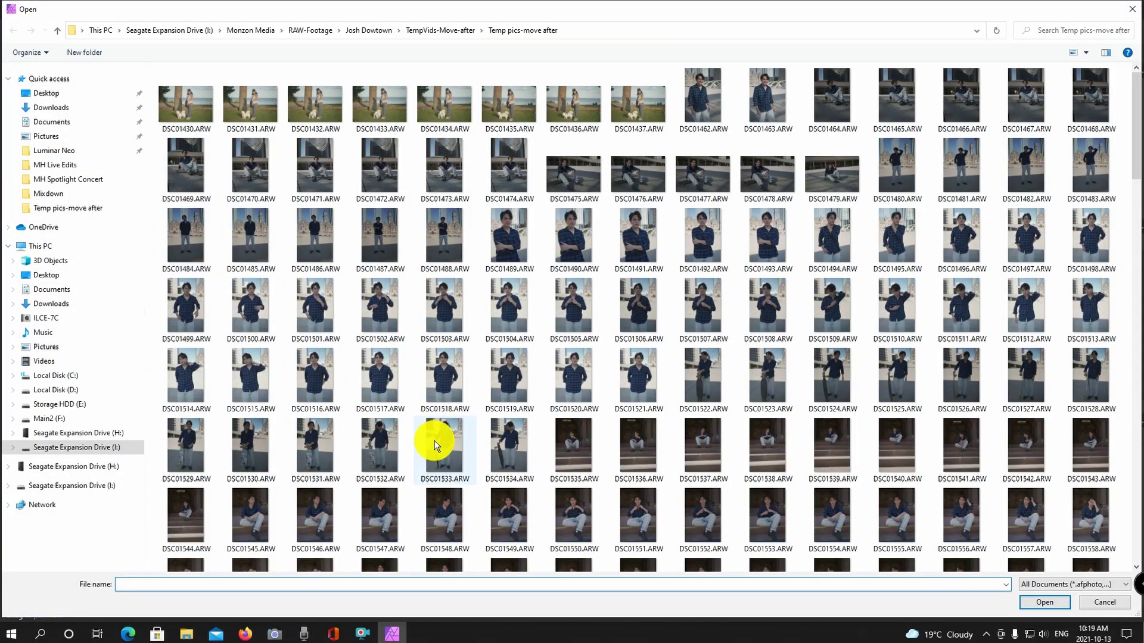
{"action": "scroll", "coordinate": [560, 373], "scroll_direction": "down", "scroll_amount": 10}
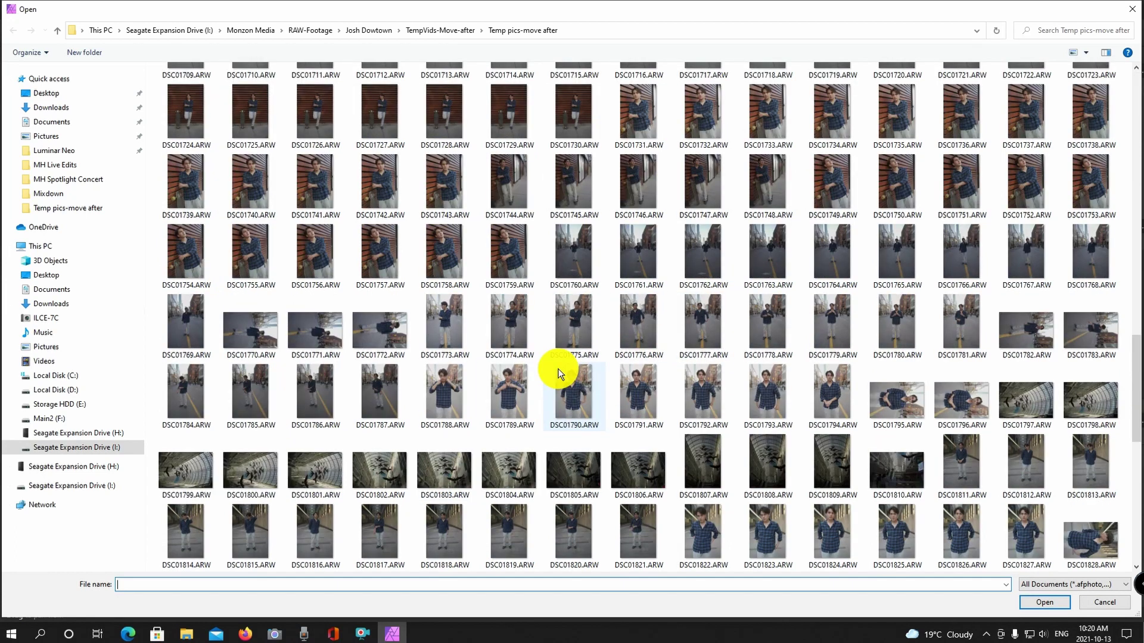
{"action": "left_click", "coordinate": [452, 384]}
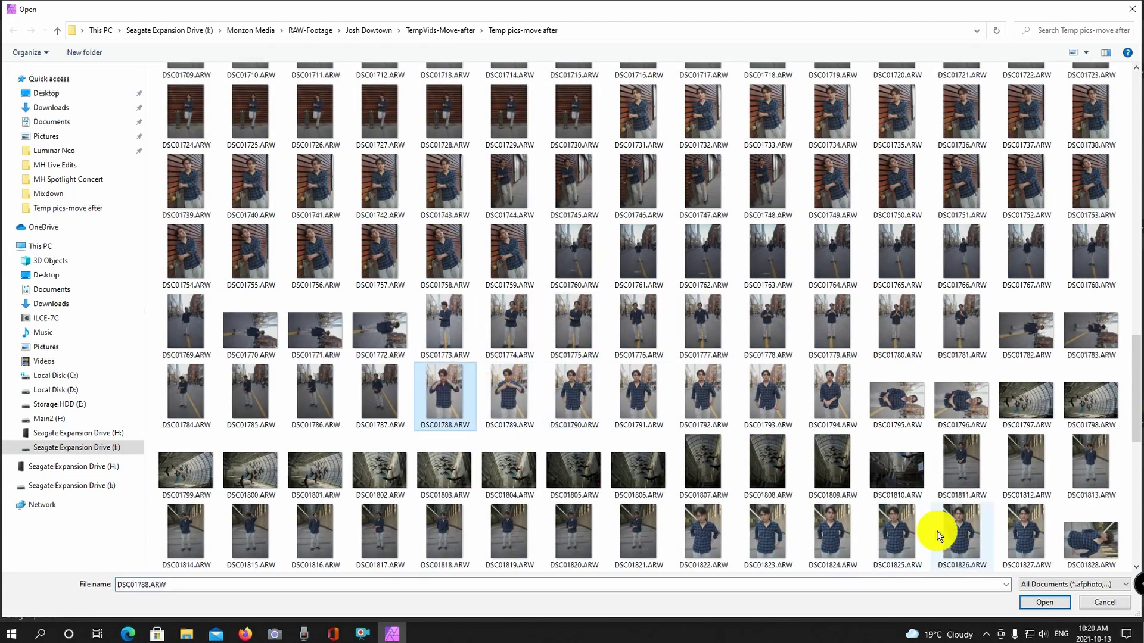
{"action": "left_click", "coordinate": [1036, 598]}
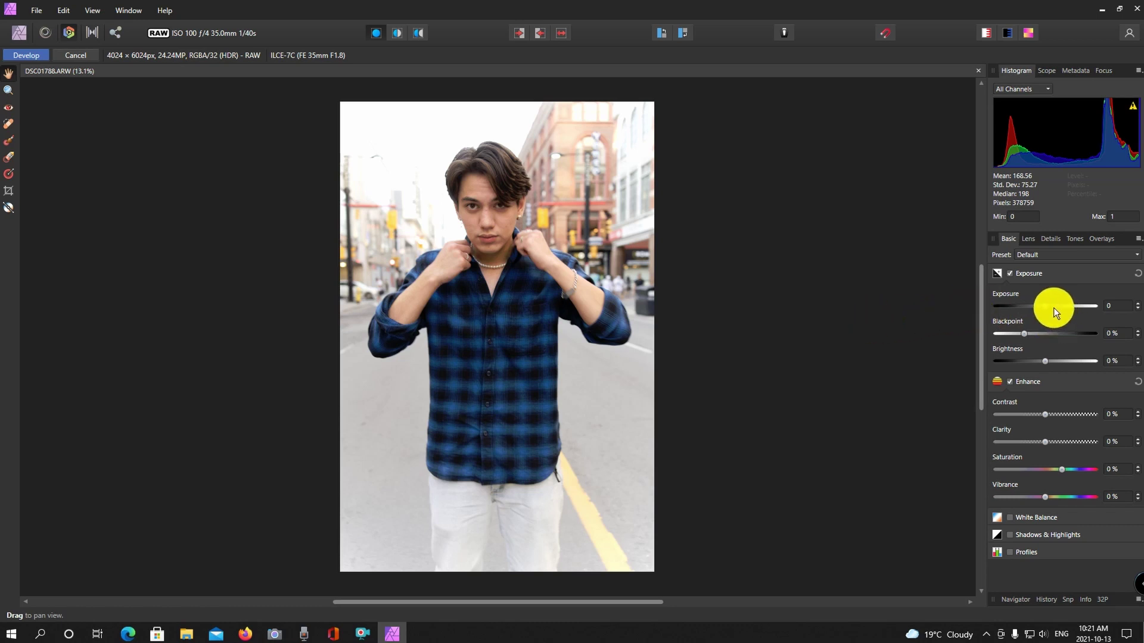
Step: Develop the RAW with exposure -0.212, blackpoint 1% and slightly raised contrast
{"action": "left_click_drag", "start_coordinate": [1048, 307], "coordinate": [1027, 331]}
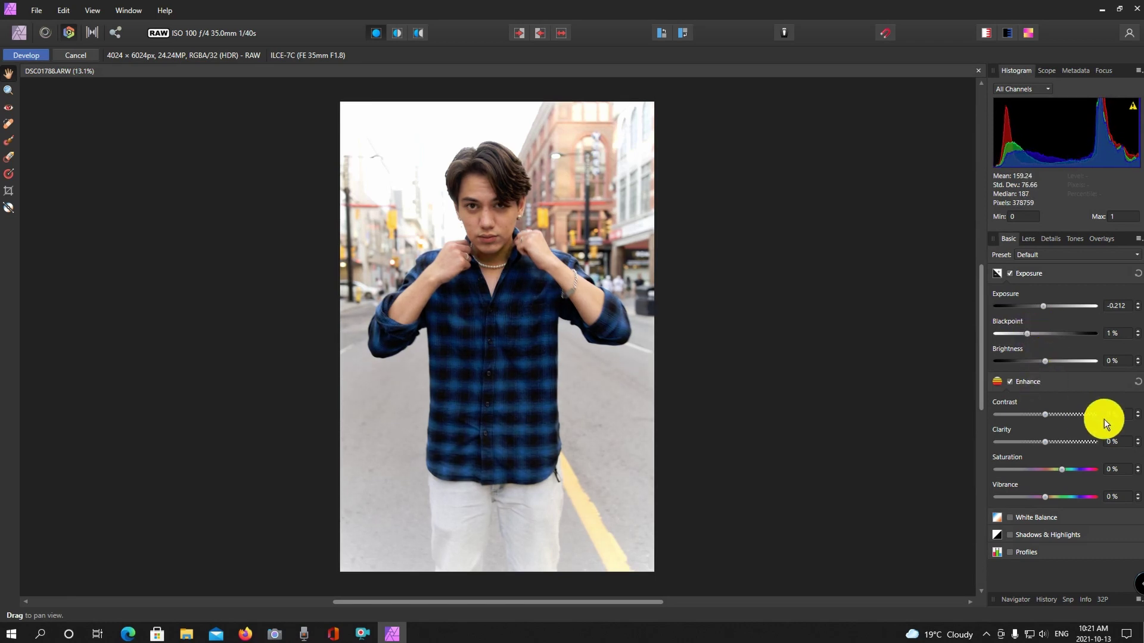
{"action": "left_click_drag", "start_coordinate": [1046, 414], "coordinate": [1049, 416]}
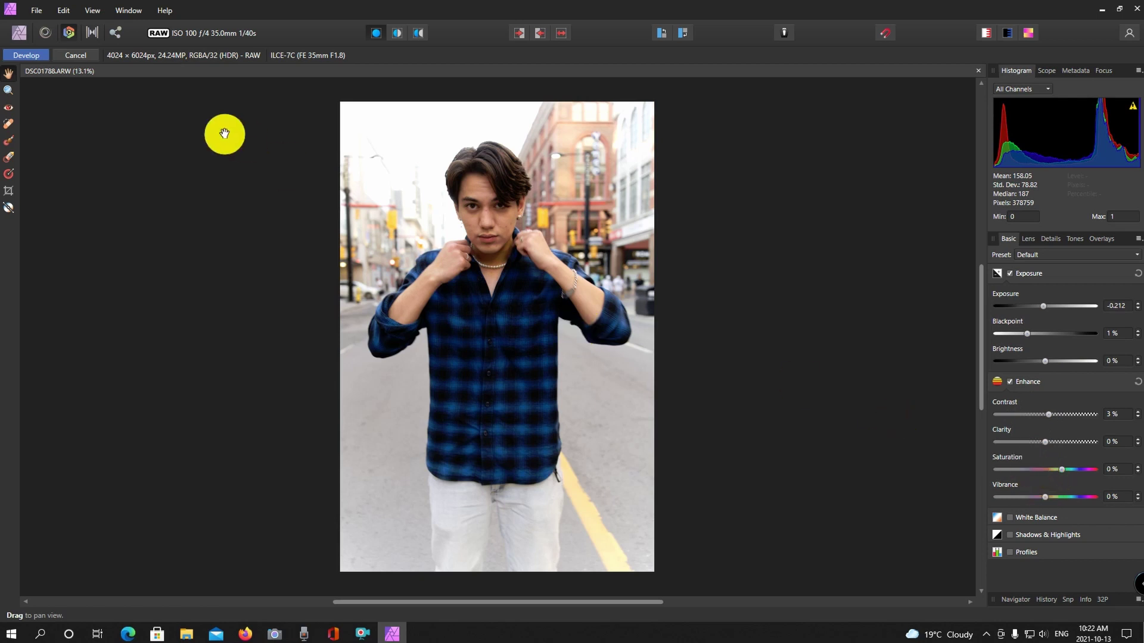
{"action": "left_click", "coordinate": [32, 53]}
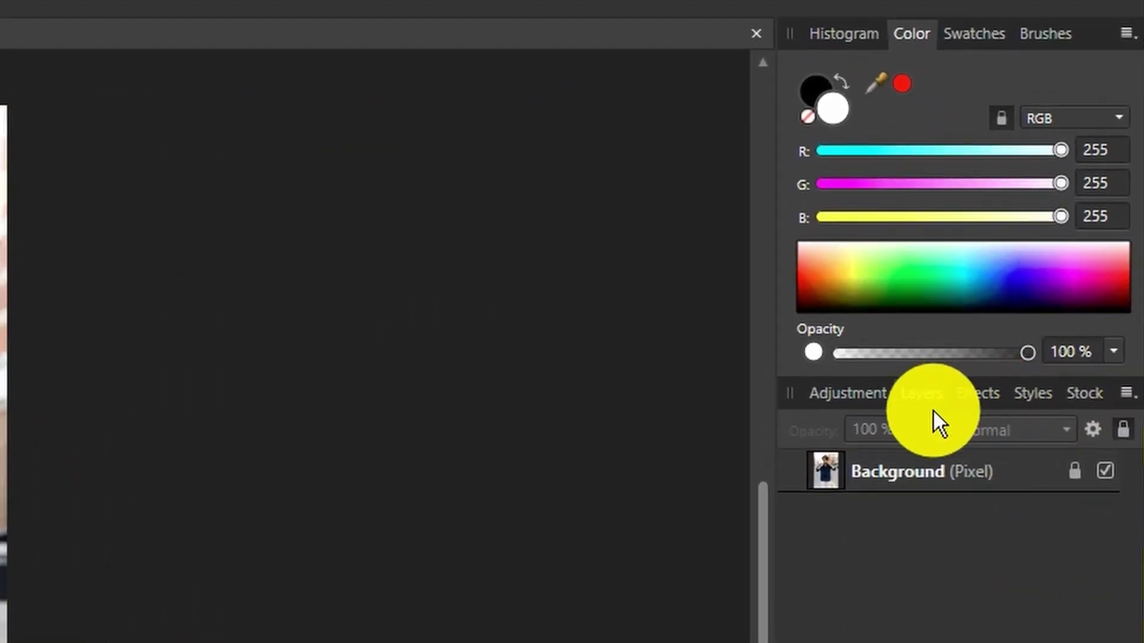
{"action": "left_click", "coordinate": [866, 400]}
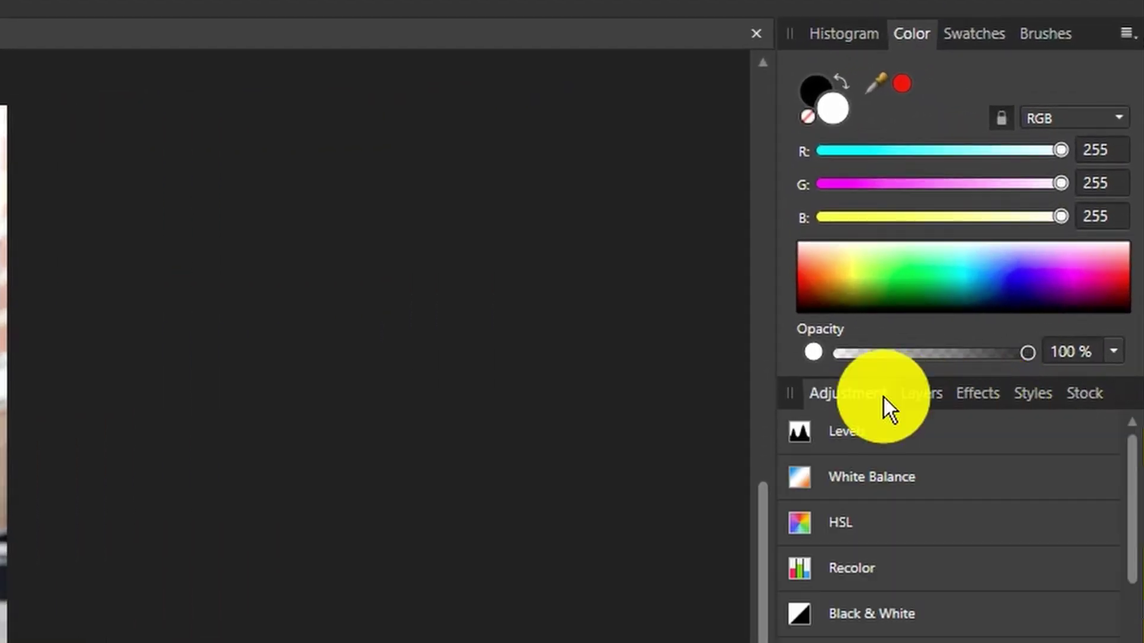
{"action": "left_click", "coordinate": [977, 398]}
{"action": "left_click", "coordinate": [842, 398]}
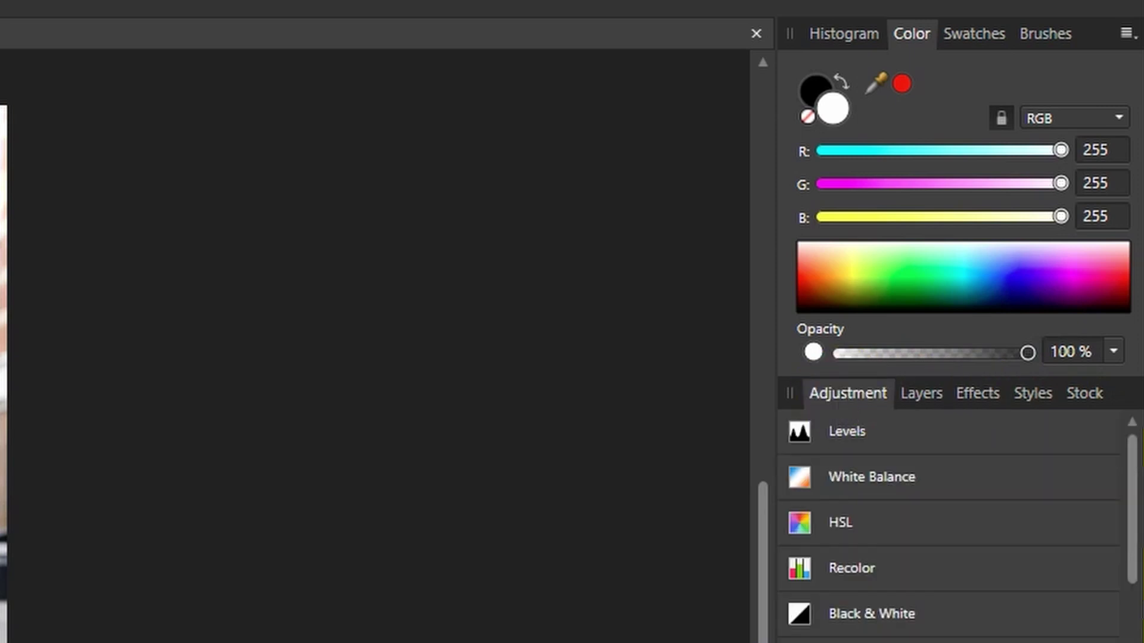
{"action": "left_click", "coordinate": [924, 394]}
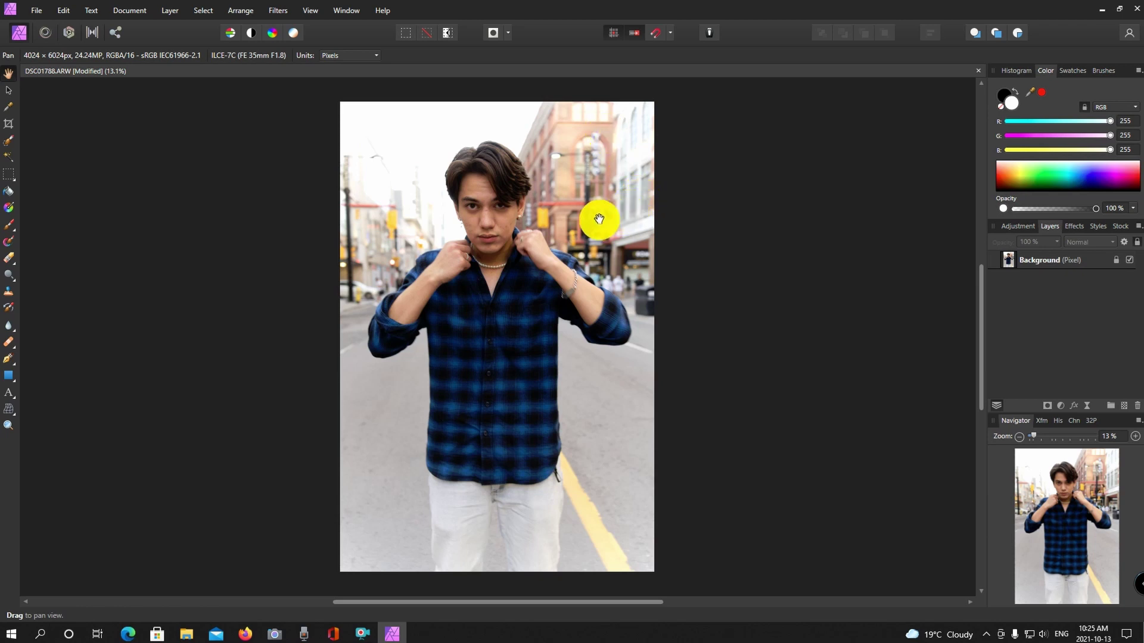
Step: Reposition the view on the photo and browse the erasing tools flyout
{"action": "scroll", "coordinate": [599, 218], "scroll_direction": "up", "scroll_amount": 3}
{"action": "scroll", "coordinate": [598, 218], "scroll_direction": "down", "scroll_amount": 5}
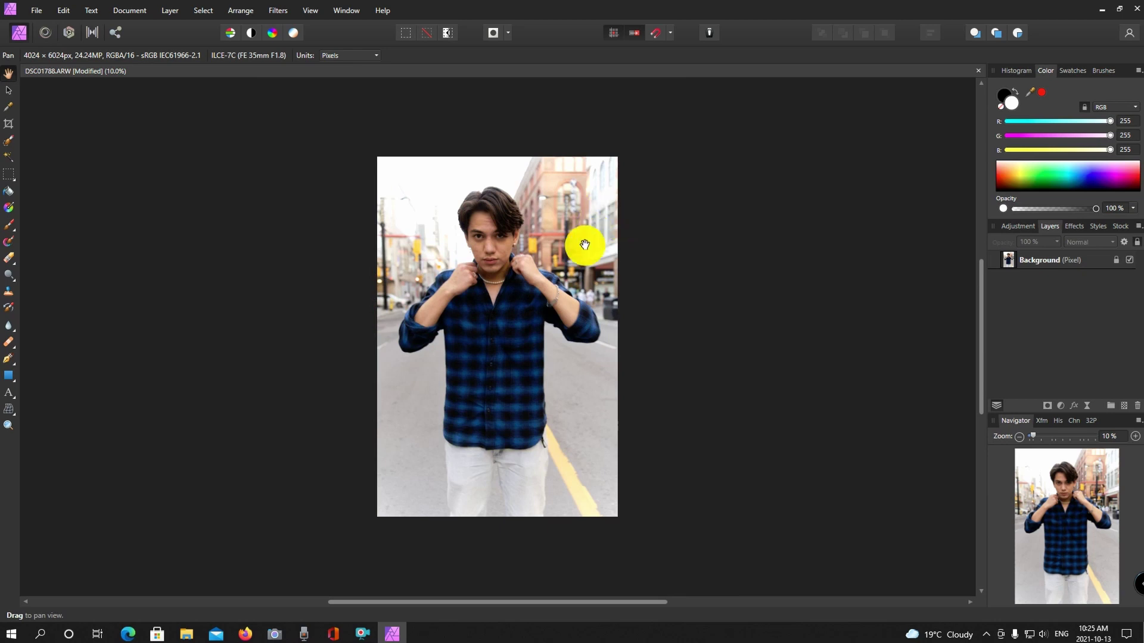
{"action": "left_click_drag", "start_coordinate": [560, 238], "coordinate": [533, 229]}
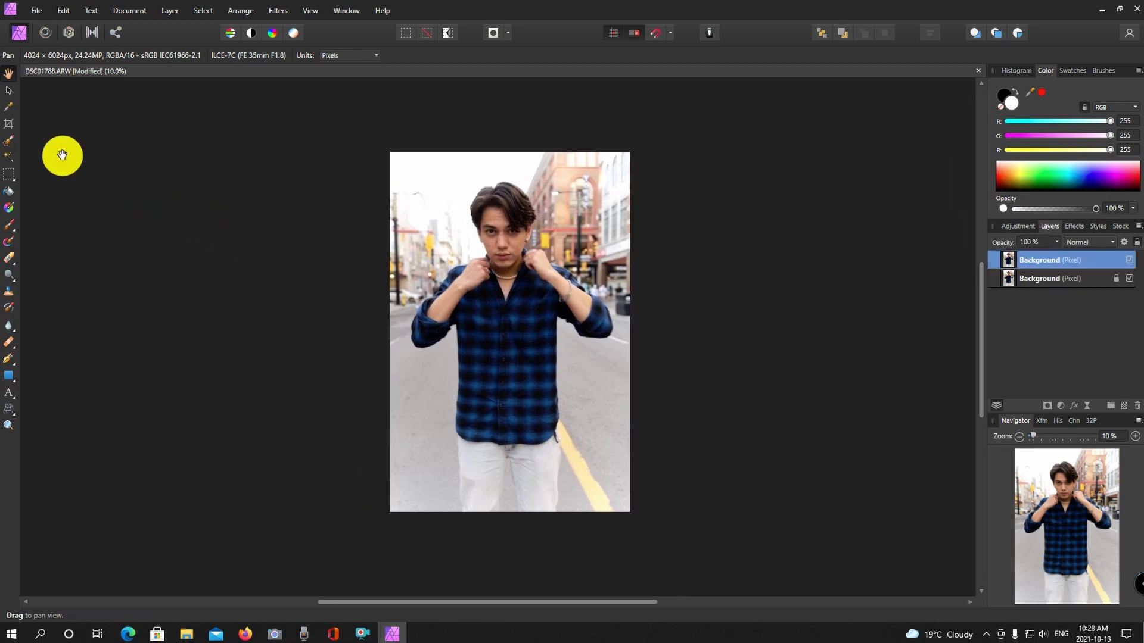
{"action": "left_click", "coordinate": [11, 262]}
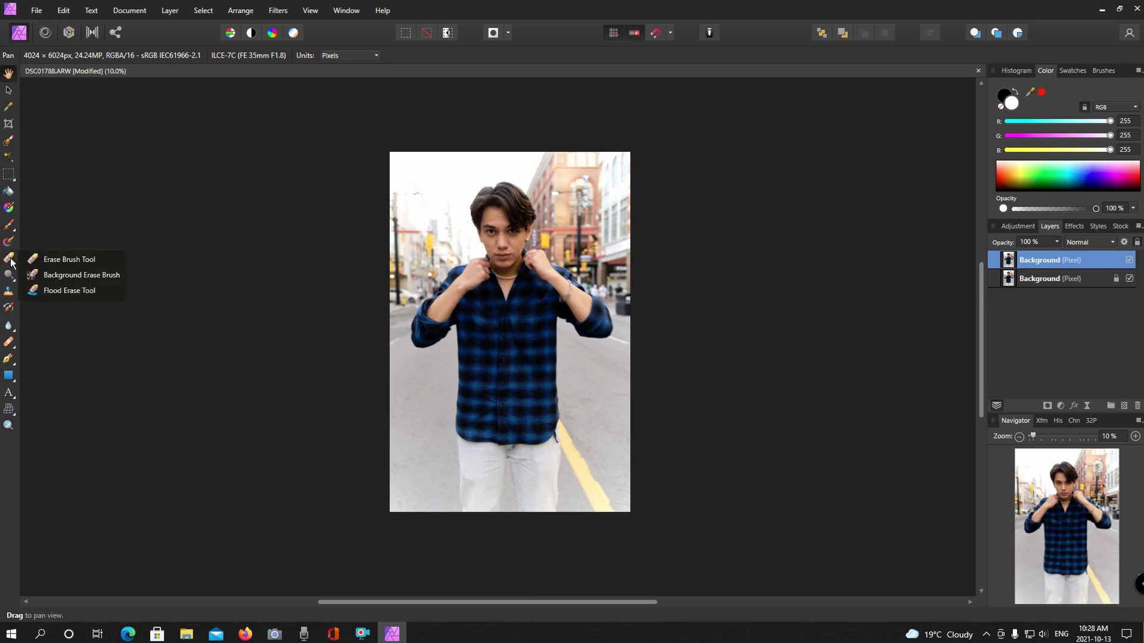
Step: Switch to the Healing Brush and zoom in on the man's face
{"action": "left_click", "coordinate": [9, 342]}
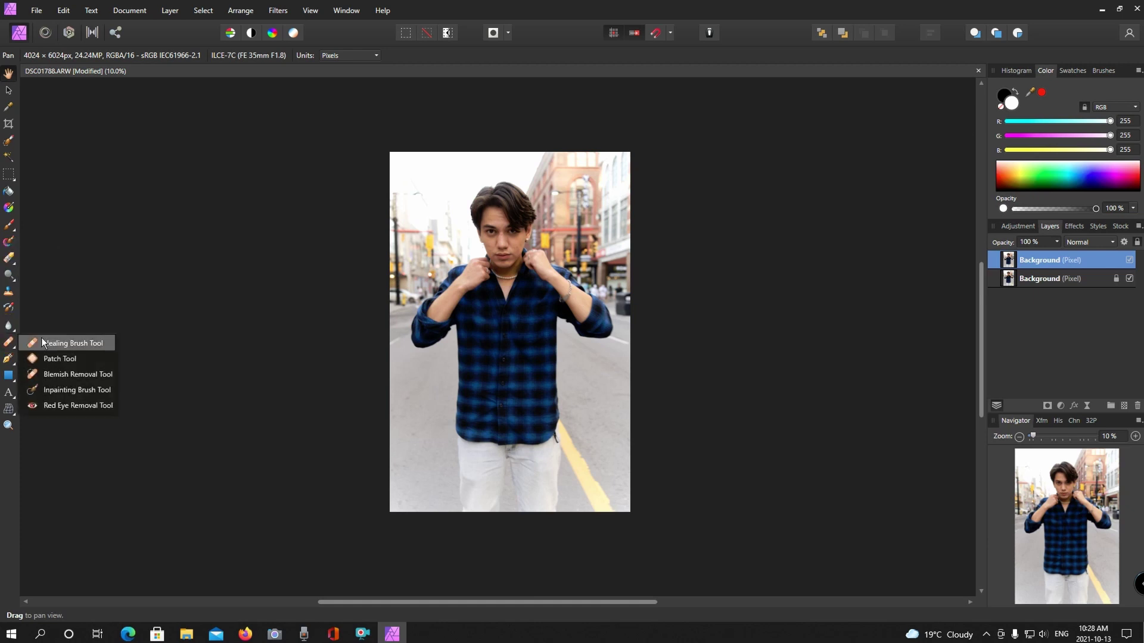
{"action": "left_click", "coordinate": [63, 340]}
{"action": "scroll", "coordinate": [495, 234], "scroll_direction": "up", "scroll_amount": 2}
{"action": "scroll", "coordinate": [501, 227], "scroll_direction": "up", "scroll_amount": 5}
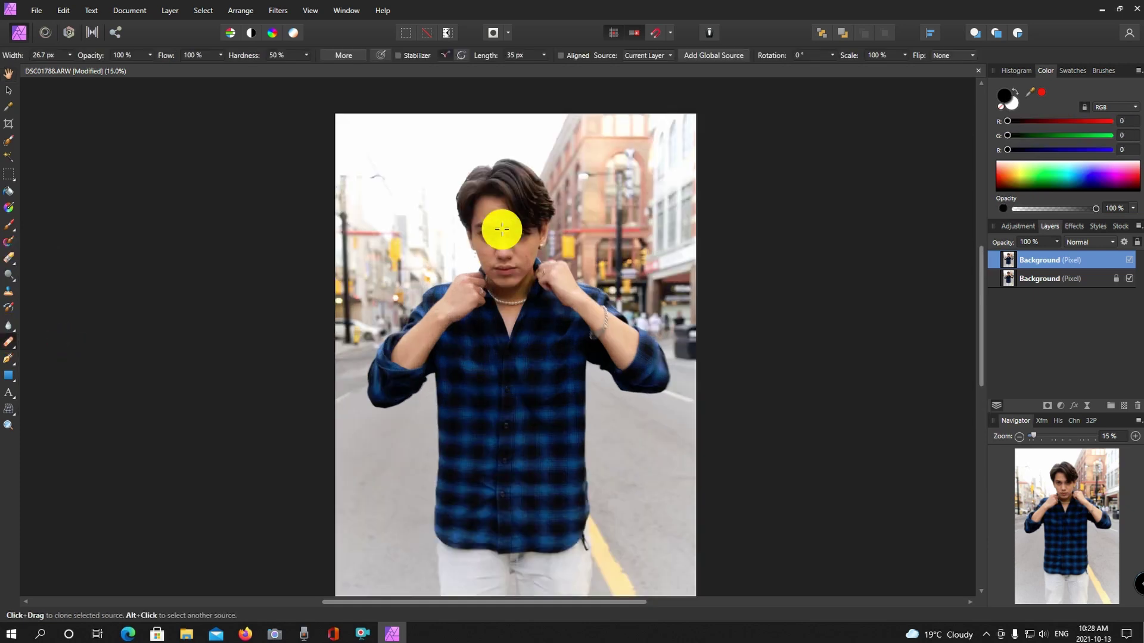
{"action": "scroll", "coordinate": [559, 127], "scroll_direction": "up", "scroll_amount": 4}
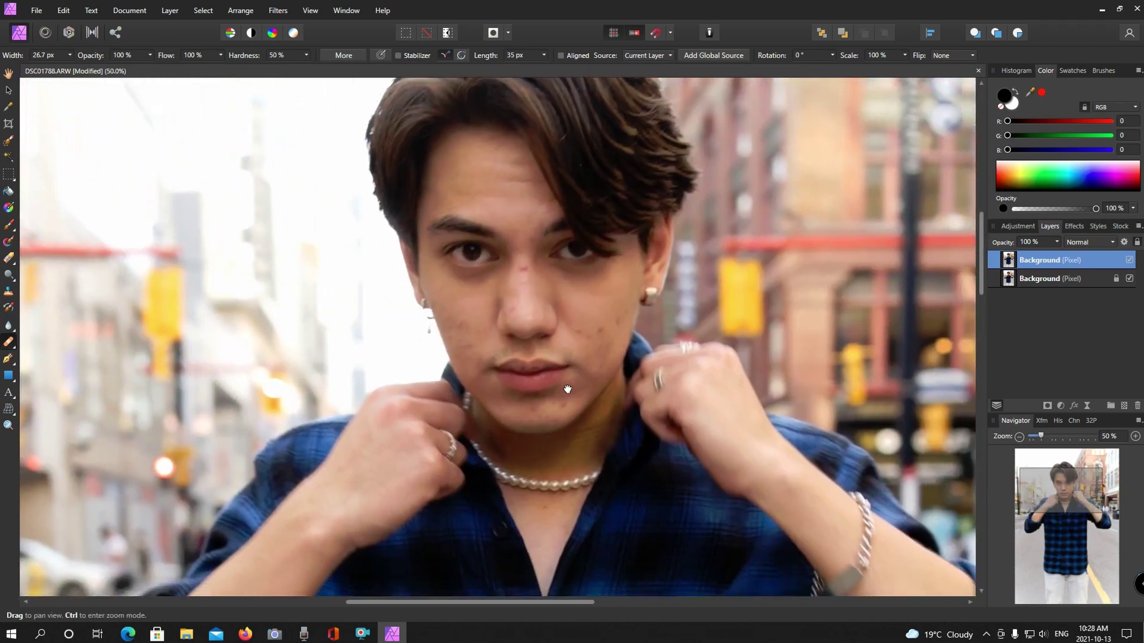
Step: Heal the blemishes along the nose bridge and across the cheeks
{"action": "left_click", "coordinate": [535, 290]}
{"action": "left_click", "coordinate": [527, 305]}
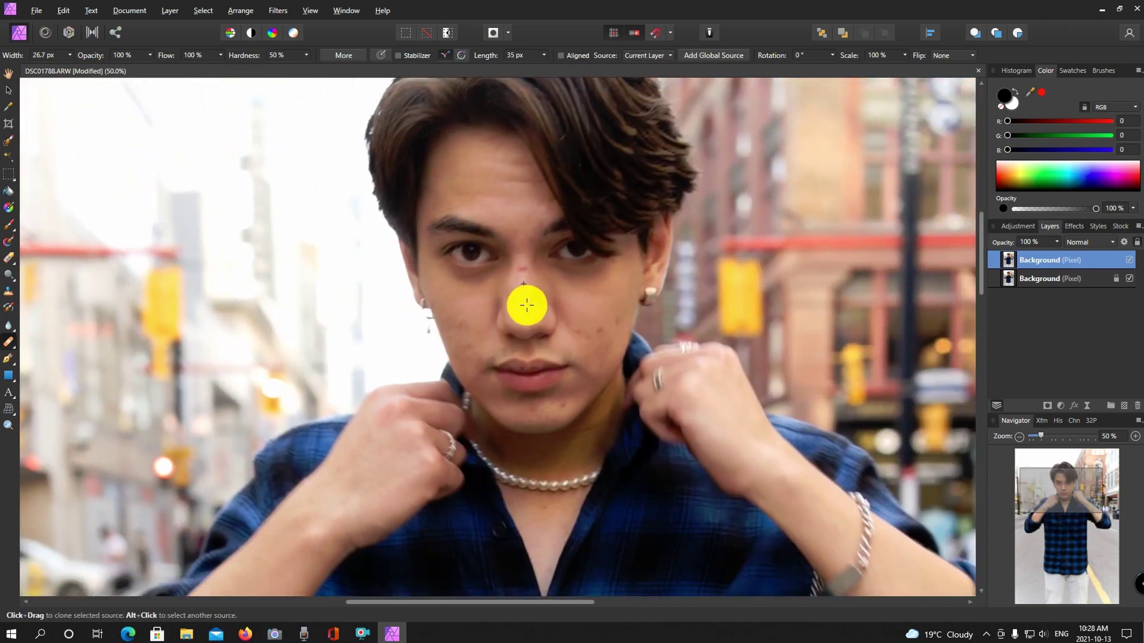
{"action": "left_click_drag", "start_coordinate": [527, 300], "coordinate": [523, 292]}
{"action": "left_click", "coordinate": [528, 275]}
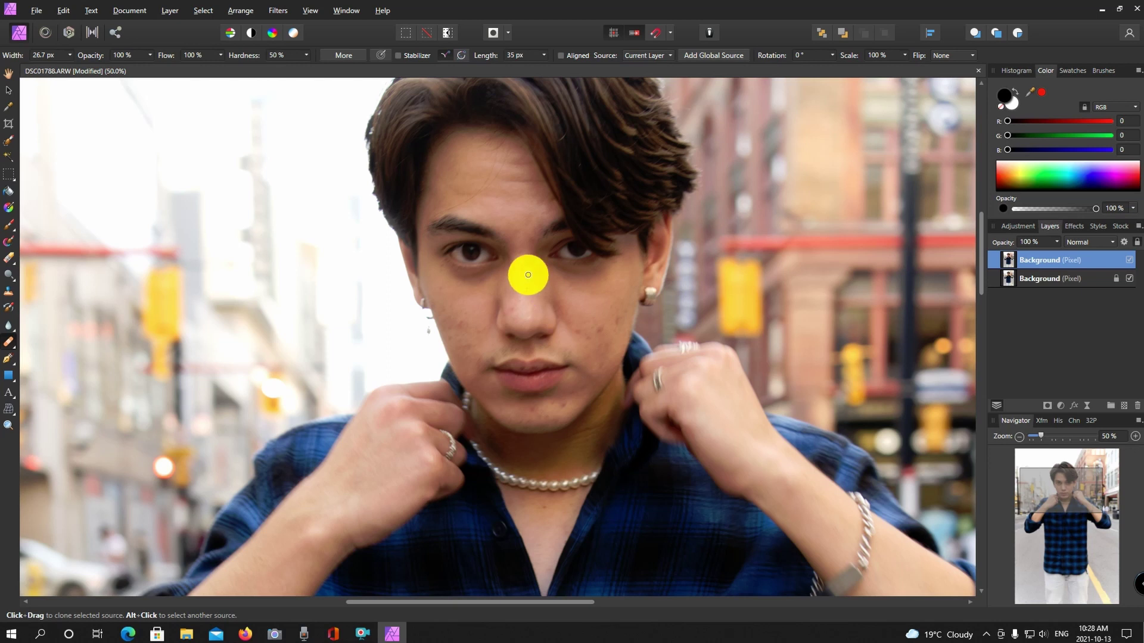
{"action": "mouse_move", "coordinate": [554, 272]}
{"action": "left_mouse_down"}
{"action": "mouse_move", "coordinate": [597, 292]}
{"action": "mouse_move", "coordinate": [473, 320]}
{"action": "left_mouse_up"}
Step: Heal the spots on the jaw and the remaining right-cheek blemishes
{"action": "left_click", "coordinate": [472, 319], "text": "alt"}
{"action": "left_click", "coordinate": [458, 323]}
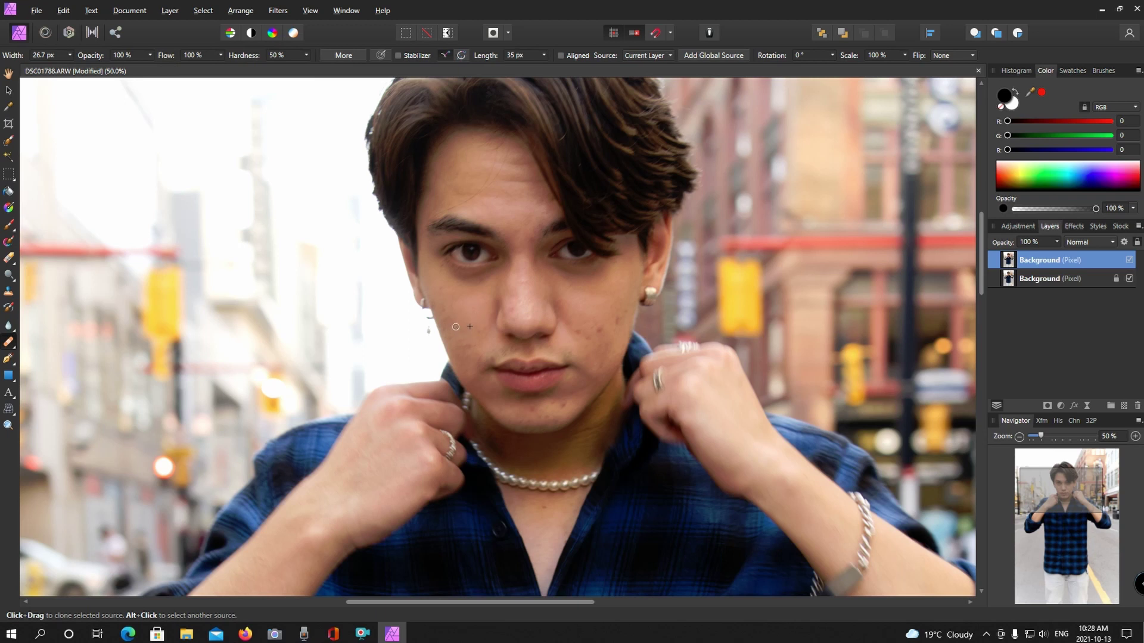
{"action": "mouse_move", "coordinate": [572, 299]}
{"action": "left_mouse_down"}
{"action": "mouse_move", "coordinate": [587, 318]}
{"action": "mouse_move", "coordinate": [514, 336]}
{"action": "mouse_move", "coordinate": [462, 319]}
{"action": "left_mouse_up"}
{"action": "left_click_drag", "start_coordinate": [588, 313], "coordinate": [593, 307]}
{"action": "left_click", "coordinate": [590, 325]}
{"action": "mouse_move", "coordinate": [595, 315]}
{"action": "left_mouse_down"}
{"action": "mouse_move", "coordinate": [600, 306]}
{"action": "mouse_move", "coordinate": [587, 307]}
{"action": "left_mouse_up"}
{"action": "mouse_move", "coordinate": [592, 325]}
{"action": "left_mouse_down"}
{"action": "mouse_move", "coordinate": [614, 303]}
{"action": "mouse_move", "coordinate": [618, 323]}
{"action": "mouse_move", "coordinate": [622, 288]}
{"action": "mouse_move", "coordinate": [601, 332]}
{"action": "mouse_move", "coordinate": [534, 289]}
{"action": "mouse_move", "coordinate": [596, 347]}
{"action": "mouse_move", "coordinate": [571, 408]}
{"action": "mouse_move", "coordinate": [530, 411]}
{"action": "left_mouse_up"}
Step: Compare before and after by toggling the retouched layer, then fit the photo in the window
{"action": "left_click", "coordinate": [1131, 261]}
{"action": "left_click", "coordinate": [1130, 262]}
{"action": "left_click", "coordinate": [1130, 262]}
{"action": "left_click", "coordinate": [1130, 262]}
{"action": "left_click_drag", "start_coordinate": [825, 268], "coordinate": [775, 283]}
{"action": "key", "text": "ctrl+minus"}
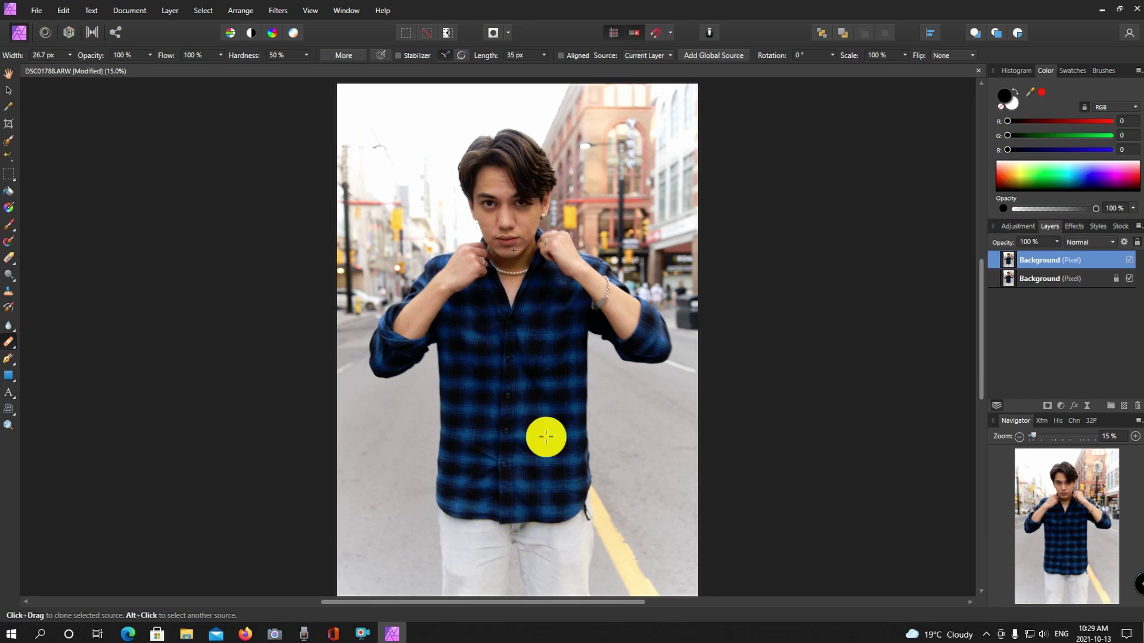
Step: Mask the retouched layer and add a Vibrance adjustment at about 53% with raised saturation
{"action": "left_click", "coordinate": [1050, 405]}
{"action": "left_click", "coordinate": [1072, 268]}
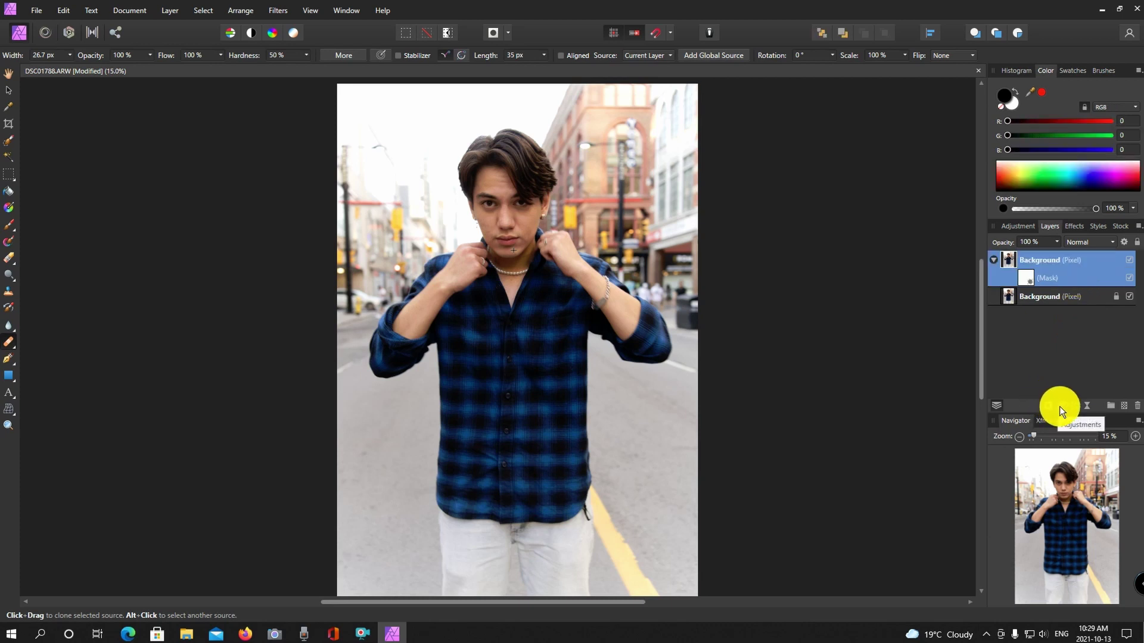
{"action": "left_click", "coordinate": [1059, 406]}
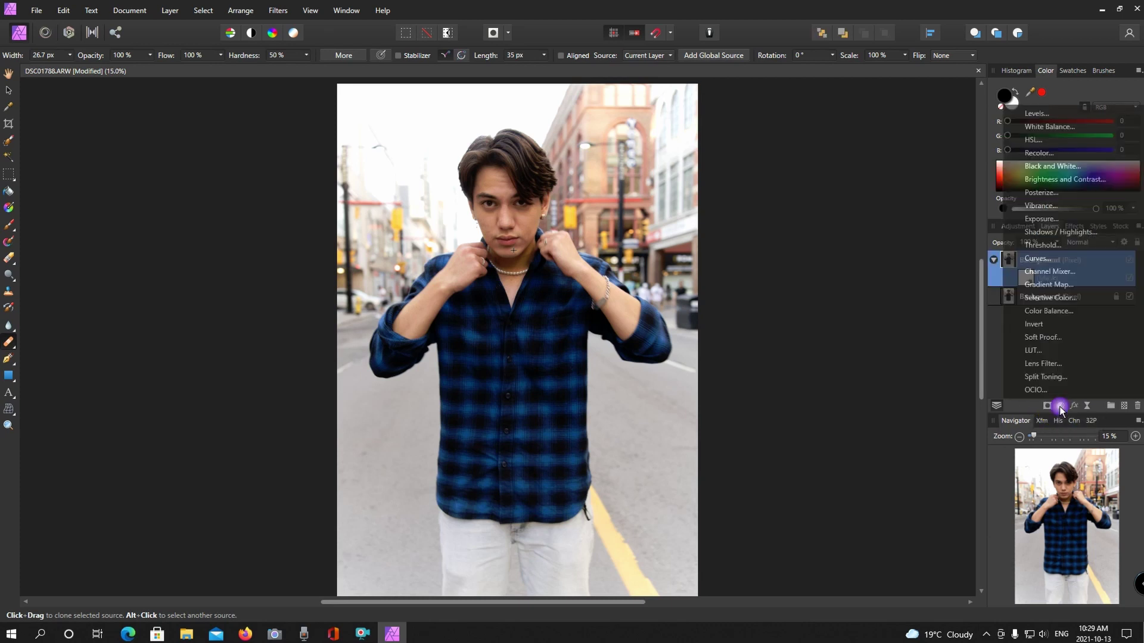
{"action": "left_click", "coordinate": [1074, 206]}
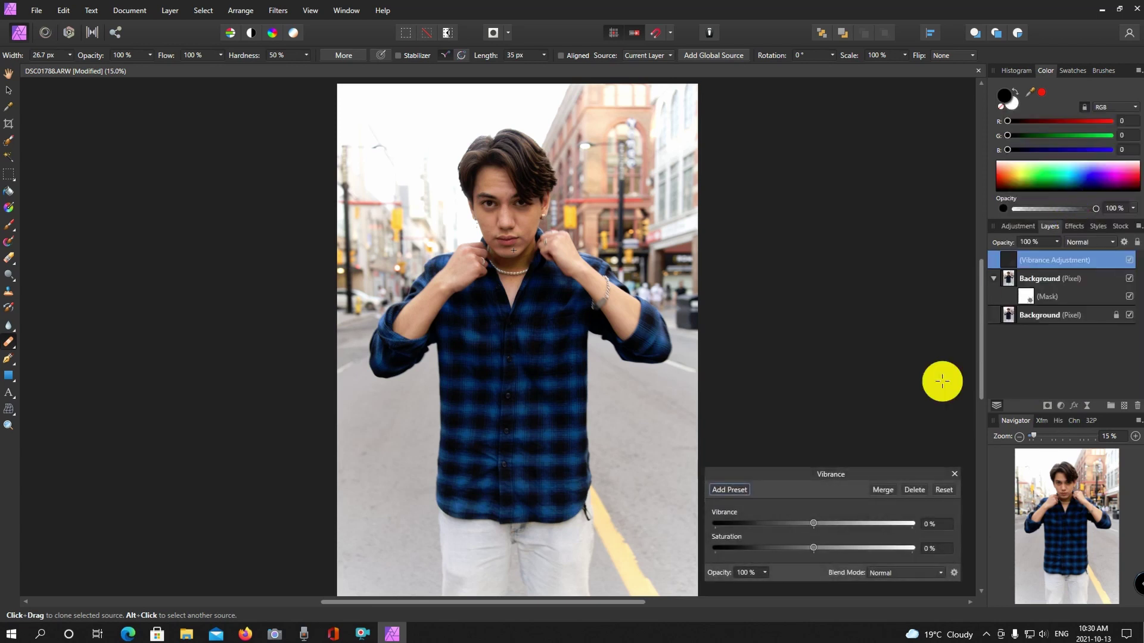
{"action": "left_click_drag", "start_coordinate": [803, 524], "coordinate": [866, 524]}
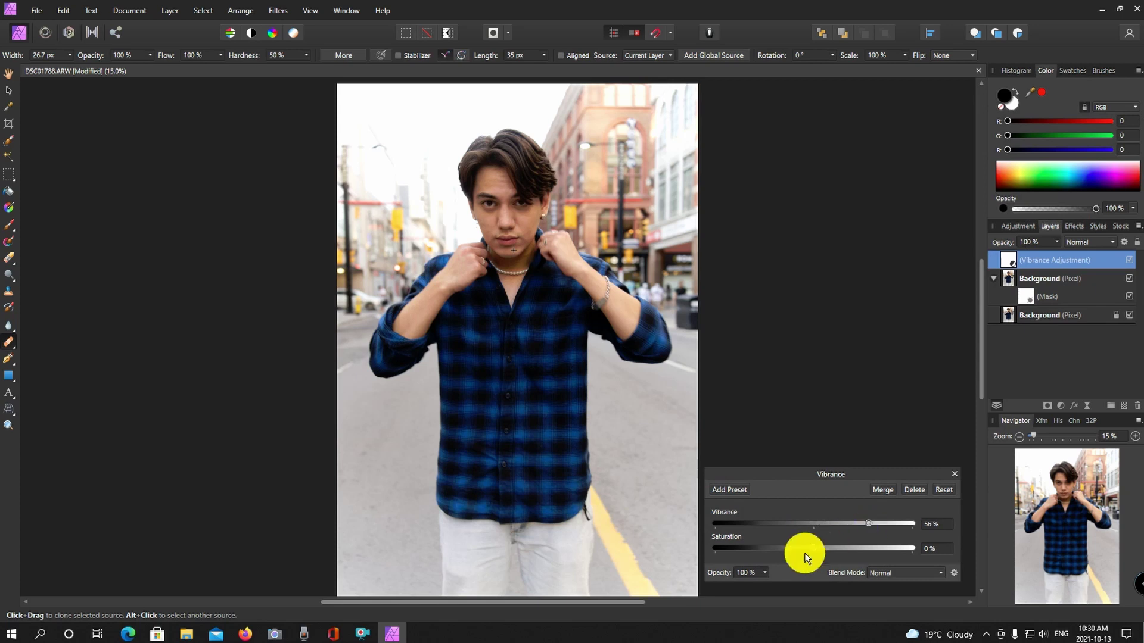
{"action": "left_click_drag", "start_coordinate": [812, 548], "coordinate": [862, 548]}
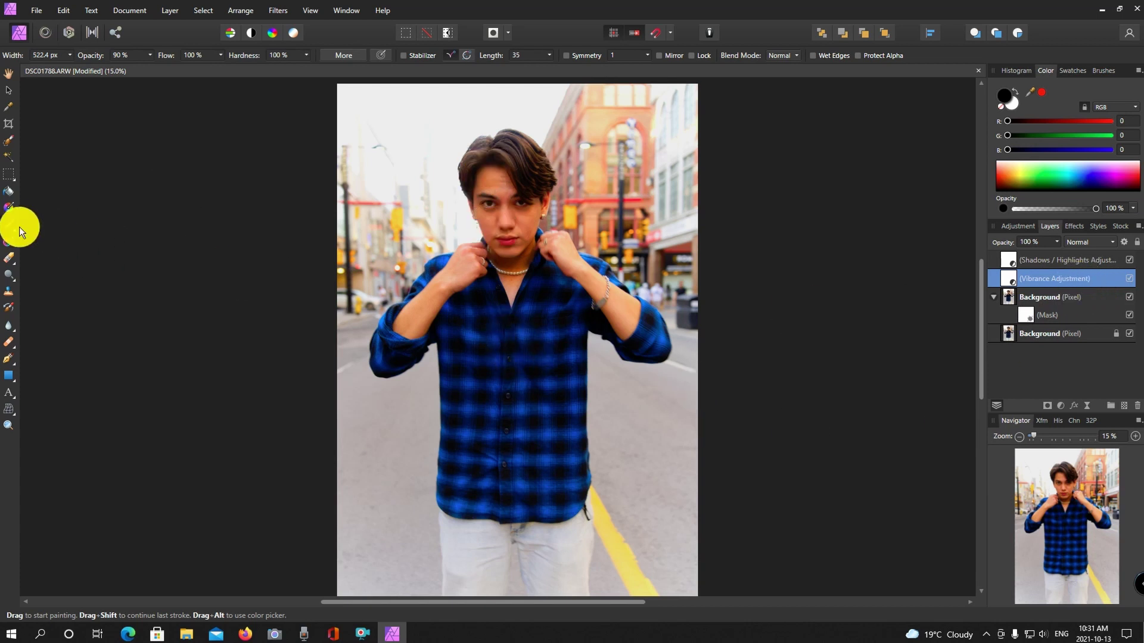
Step: Mask the vibrance off the hair and add a Brightness / Contrast layer with contrast 10%
{"action": "mouse_move", "coordinate": [491, 158]}
{"action": "left_mouse_down"}
{"action": "mouse_move", "coordinate": [511, 259]}
{"action": "mouse_move", "coordinate": [543, 255]}
{"action": "mouse_move", "coordinate": [654, 331]}
{"action": "mouse_move", "coordinate": [454, 238]}
{"action": "mouse_move", "coordinate": [516, 230]}
{"action": "mouse_move", "coordinate": [539, 349]}
{"action": "mouse_move", "coordinate": [537, 446]}
{"action": "mouse_move", "coordinate": [523, 463]}
{"action": "mouse_move", "coordinate": [480, 368]}
{"action": "mouse_move", "coordinate": [562, 511]}
{"action": "mouse_move", "coordinate": [492, 505]}
{"action": "mouse_move", "coordinate": [487, 532]}
{"action": "mouse_move", "coordinate": [499, 492]}
{"action": "left_mouse_up"}
{"action": "left_click", "coordinate": [1072, 298]}
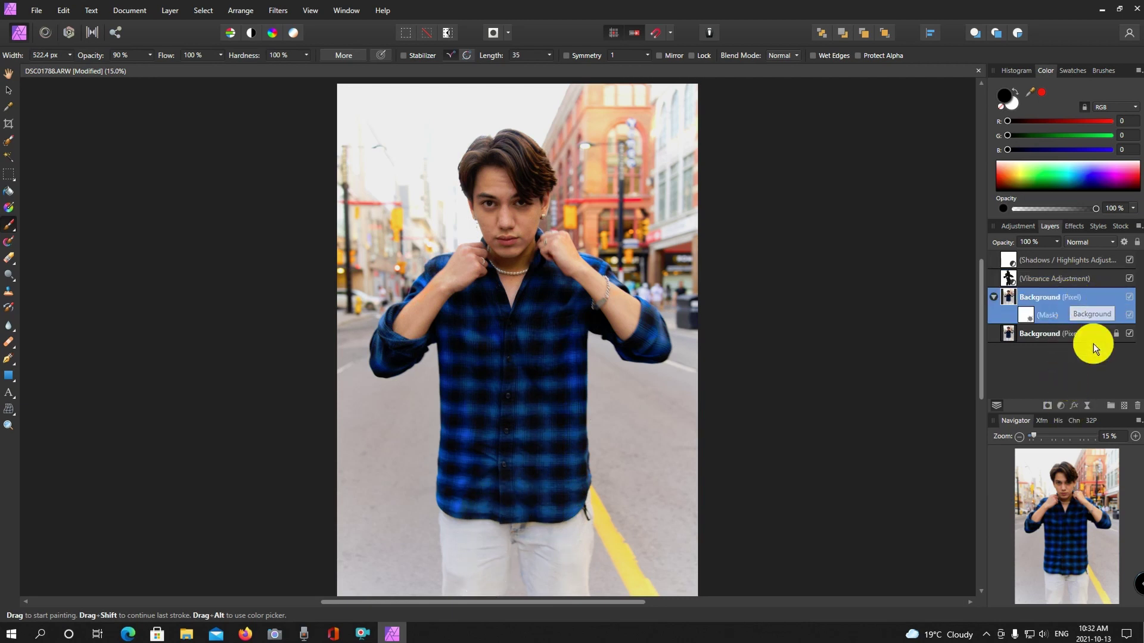
{"action": "left_click", "coordinate": [1061, 406]}
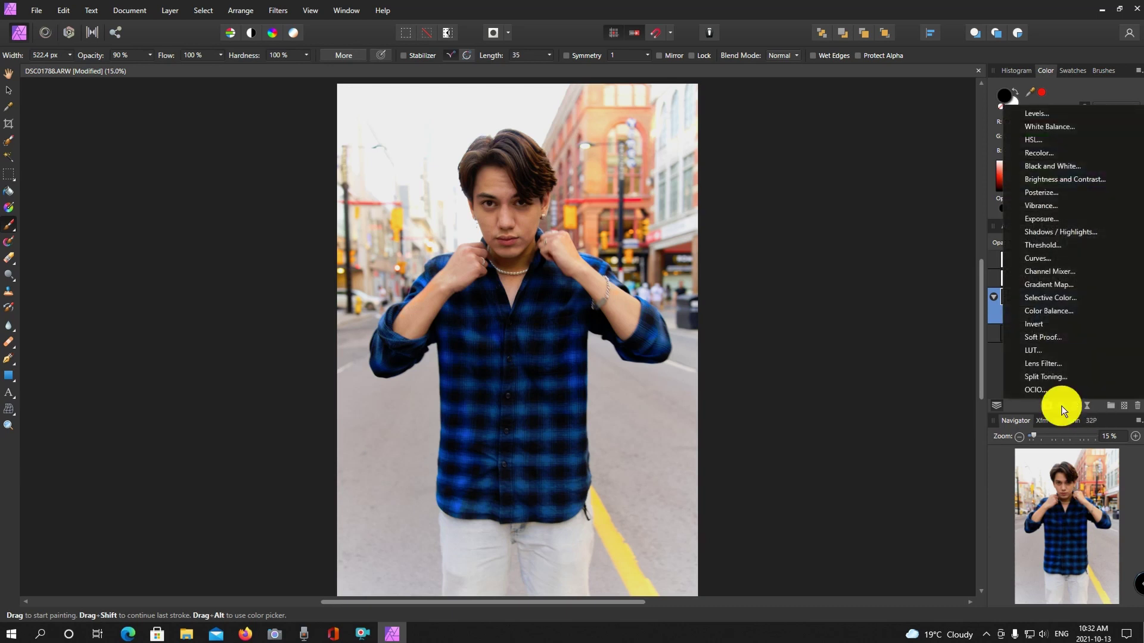
{"action": "left_click", "coordinate": [1106, 177]}
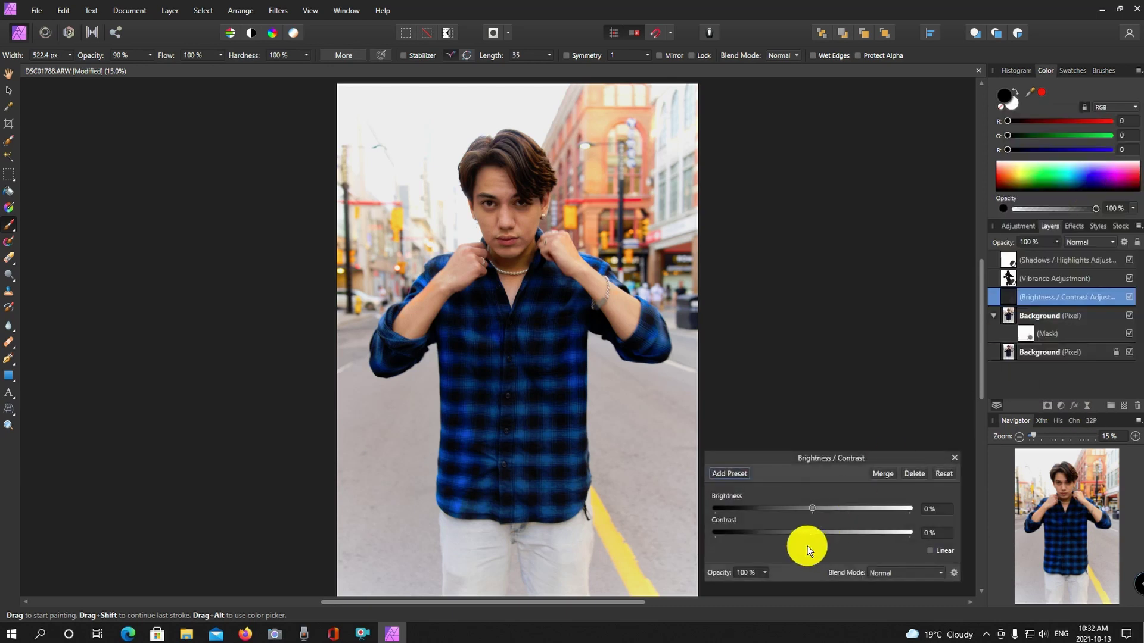
{"action": "left_click_drag", "start_coordinate": [810, 533], "coordinate": [823, 532]}
{"action": "left_click", "coordinate": [824, 236]}
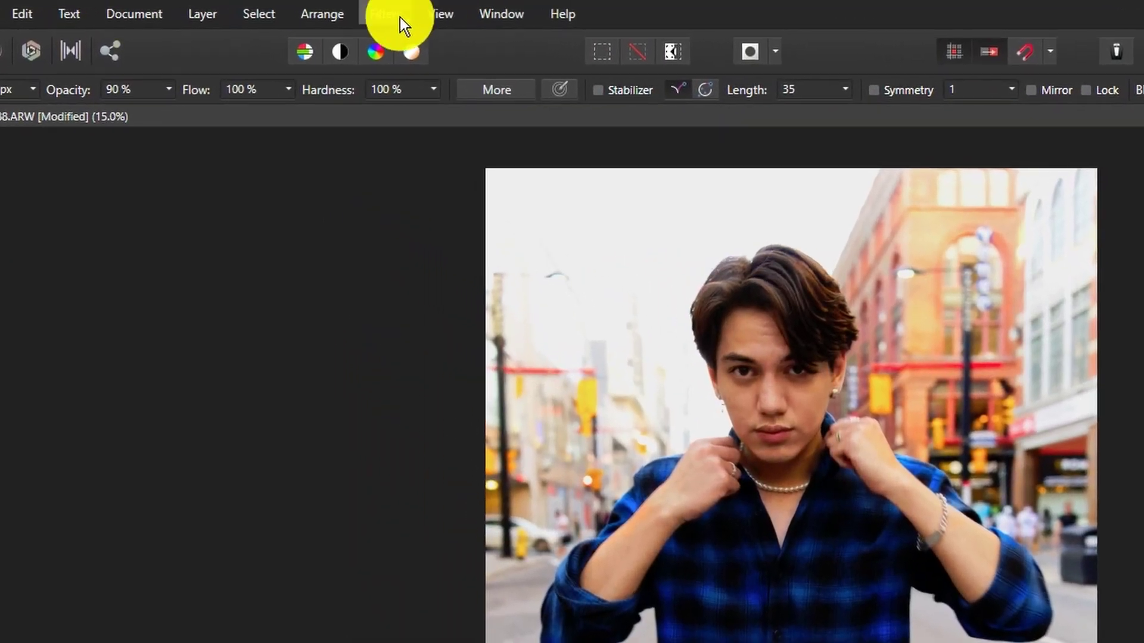
{"action": "left_click", "coordinate": [399, 17]}
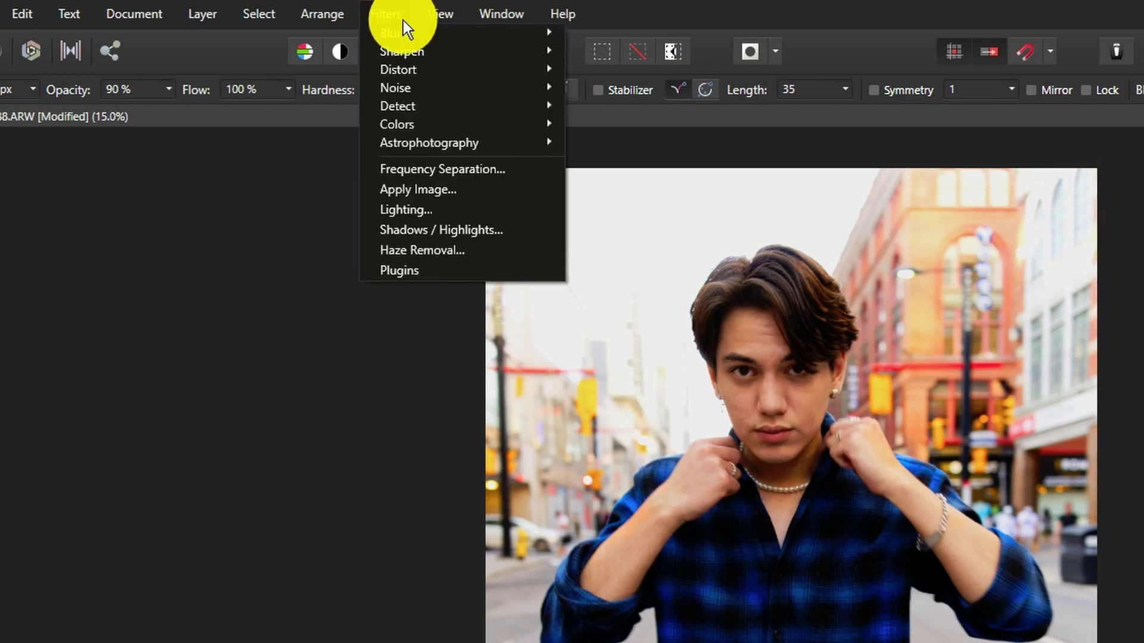
{"action": "mouse_move", "coordinate": [420, 34]}
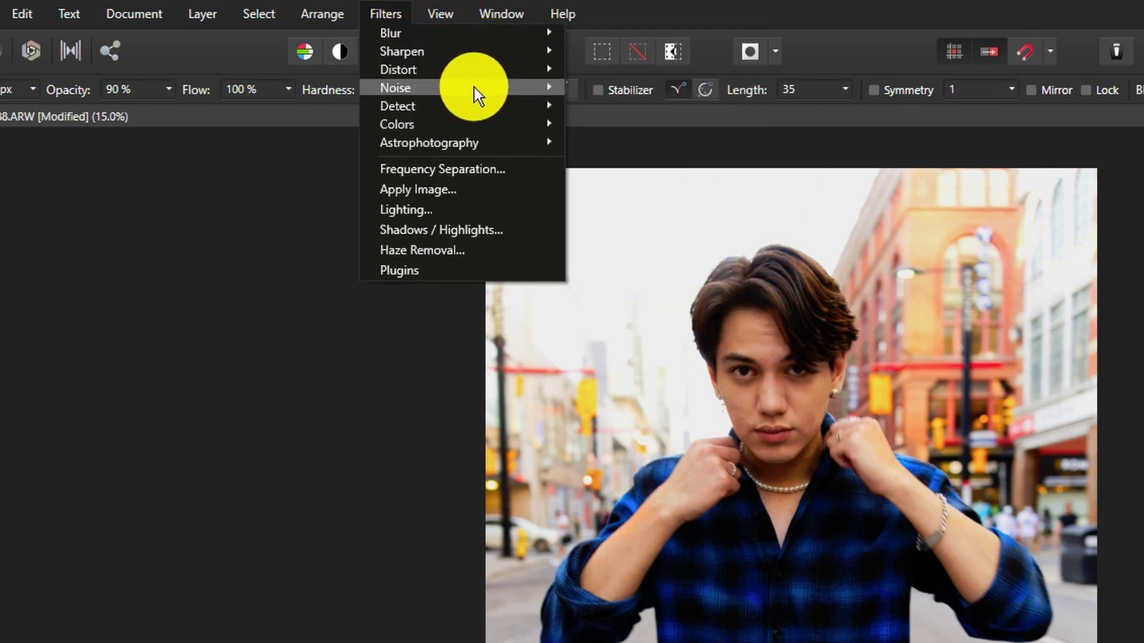
{"action": "mouse_move", "coordinate": [203, 11]}
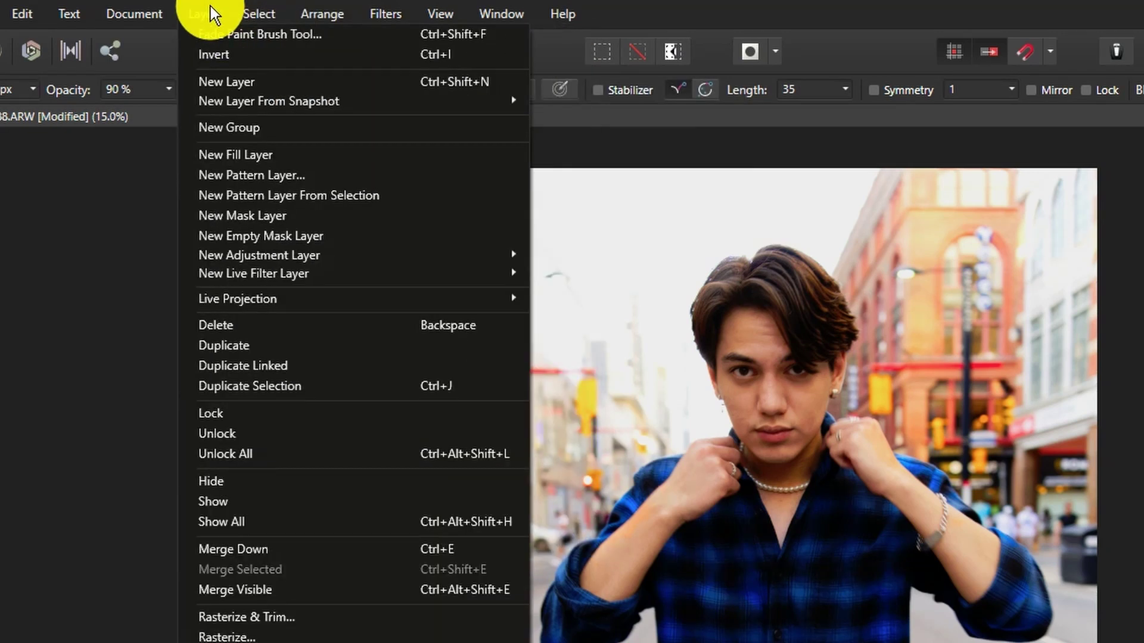